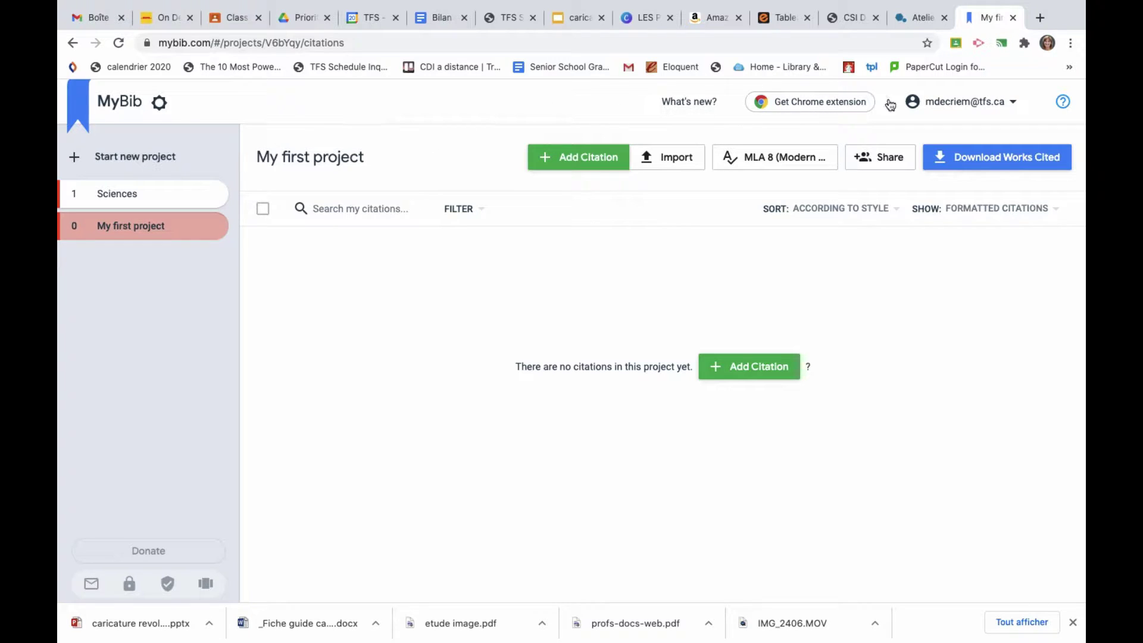
{"action": "left_click", "coordinate": [1013, 102]}
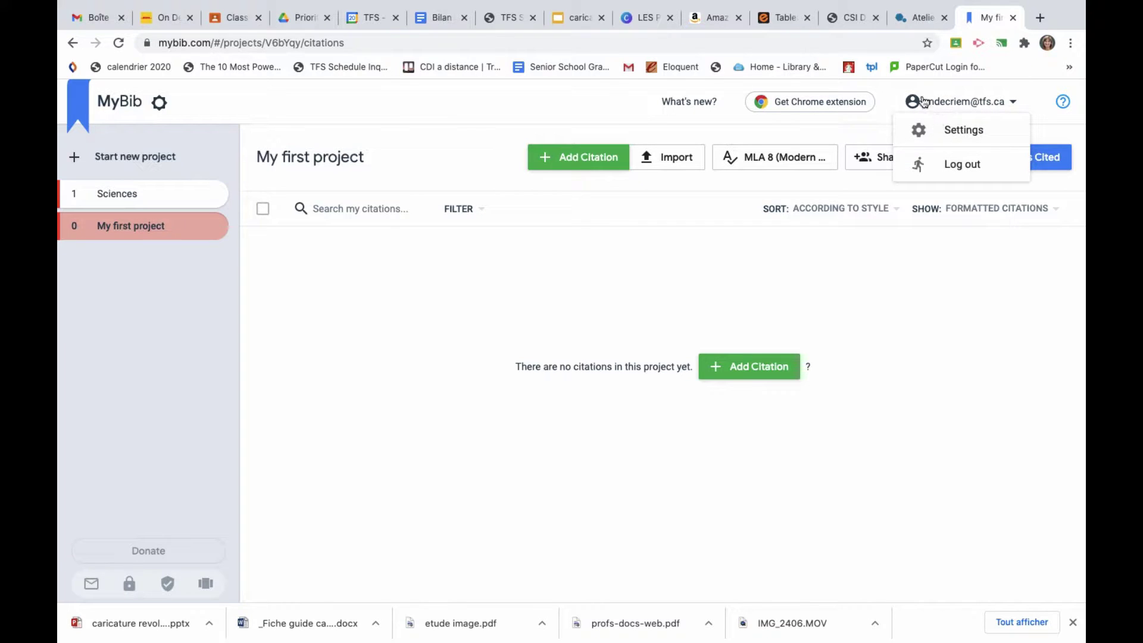
{"action": "left_click", "coordinate": [954, 379]}
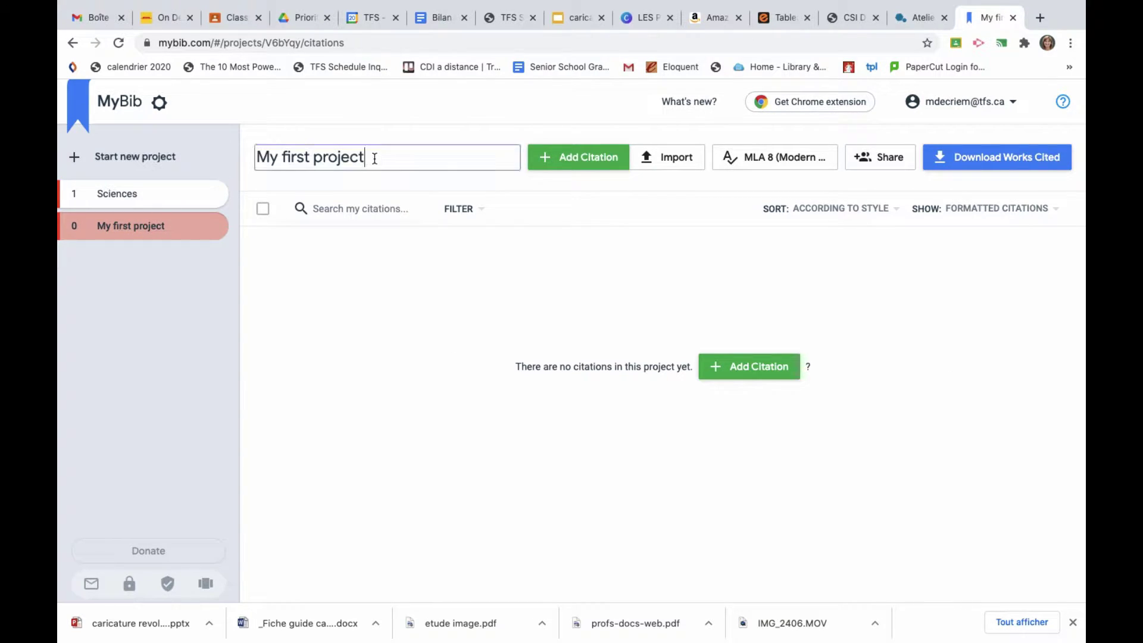
- Rename the project "My first project" as "Premieres civilisations"
{"action": "left_click_drag", "start_coordinate": [375, 158], "coordinate": [262, 156]}
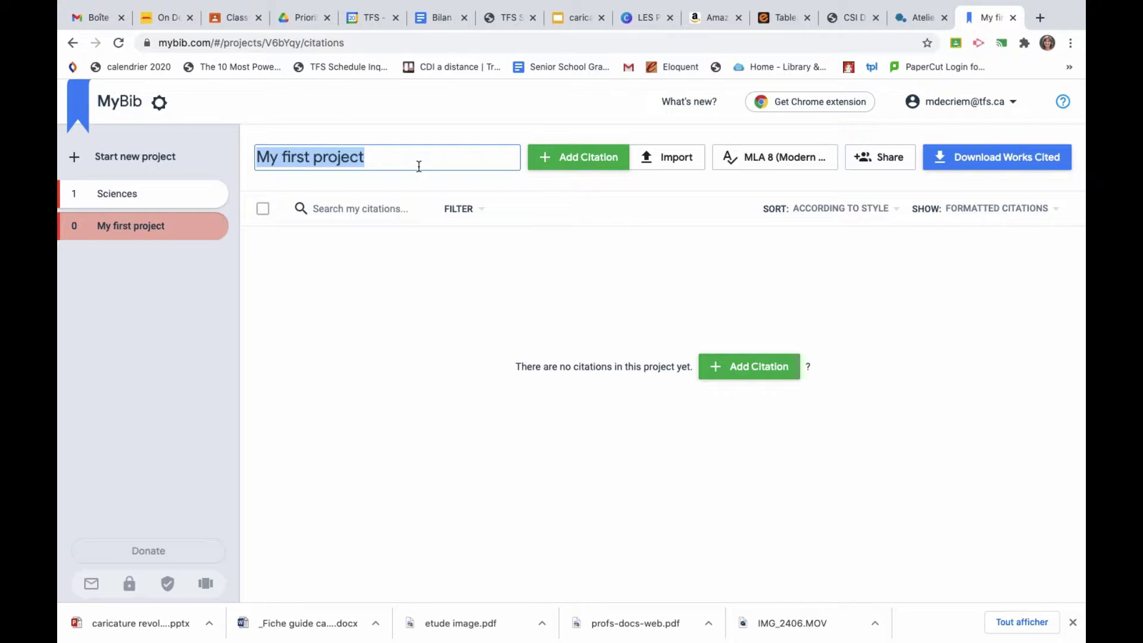
{"action": "type", "text": "Premieres civilisations"}
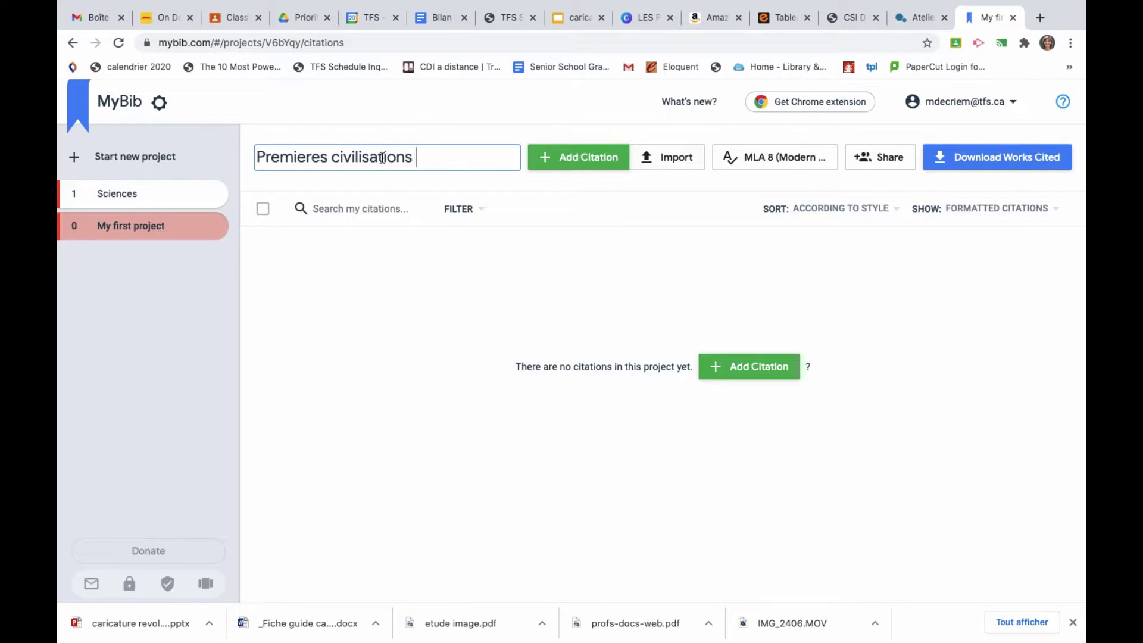
{"action": "key", "text": "Return"}
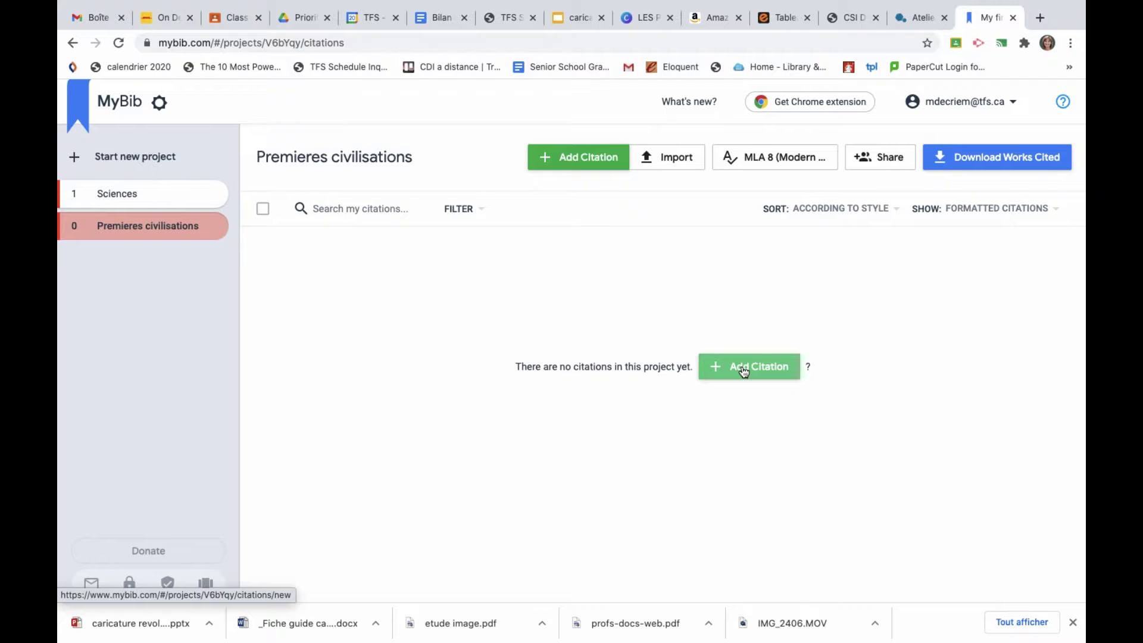
- Open the csiculture.org website in a new browser tab
{"action": "left_click", "coordinate": [1040, 17]}
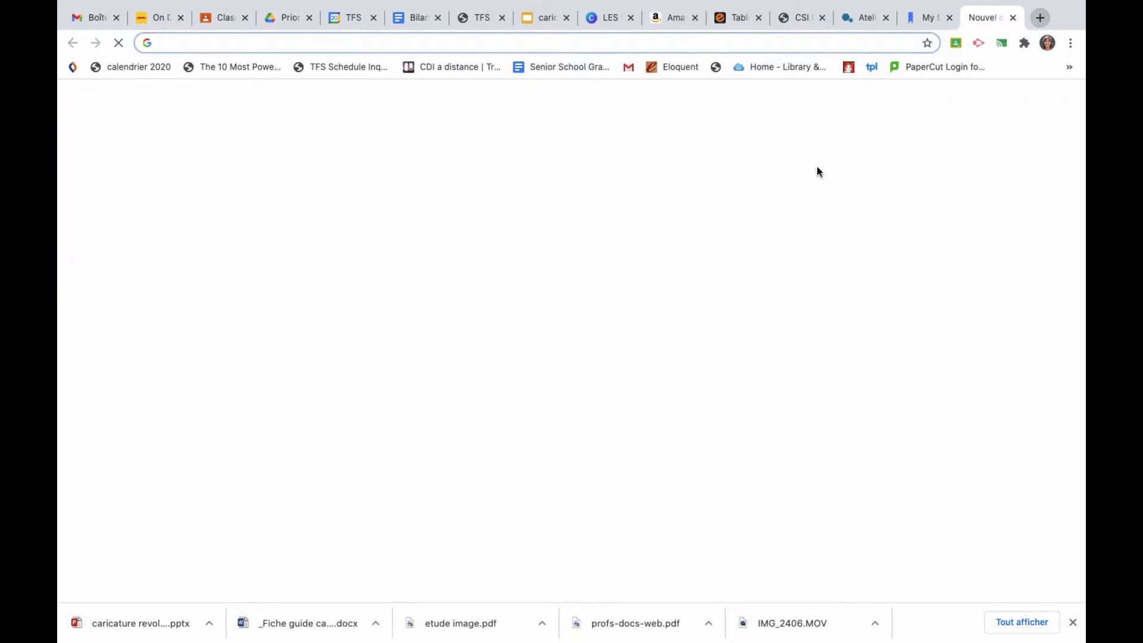
{"action": "type", "text": "csicult"}
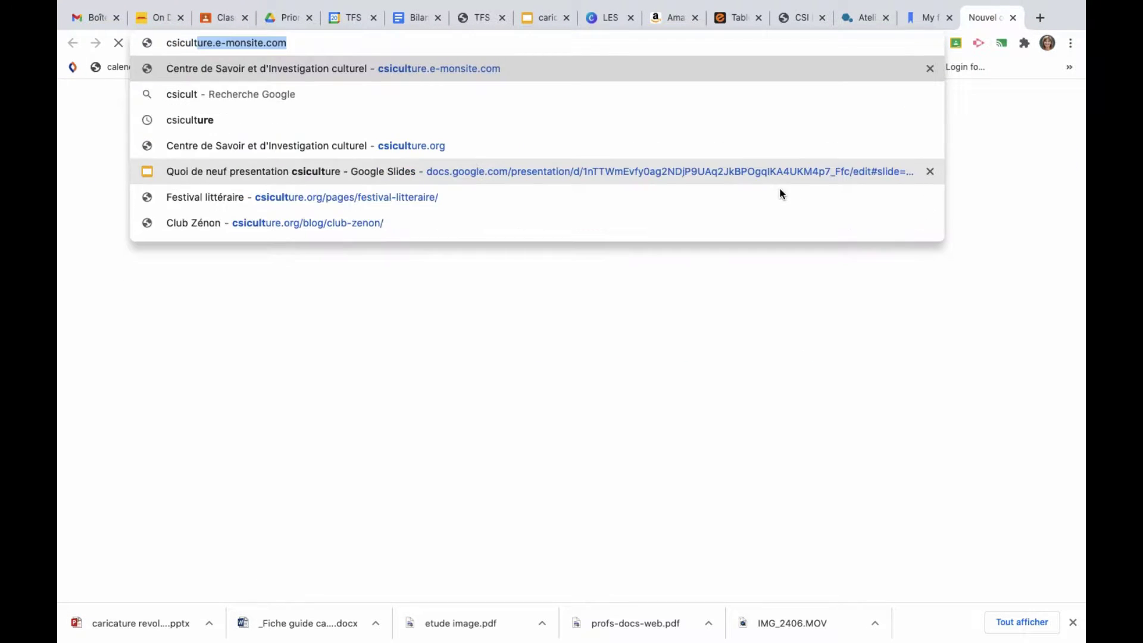
{"action": "type", "text": "ure"}
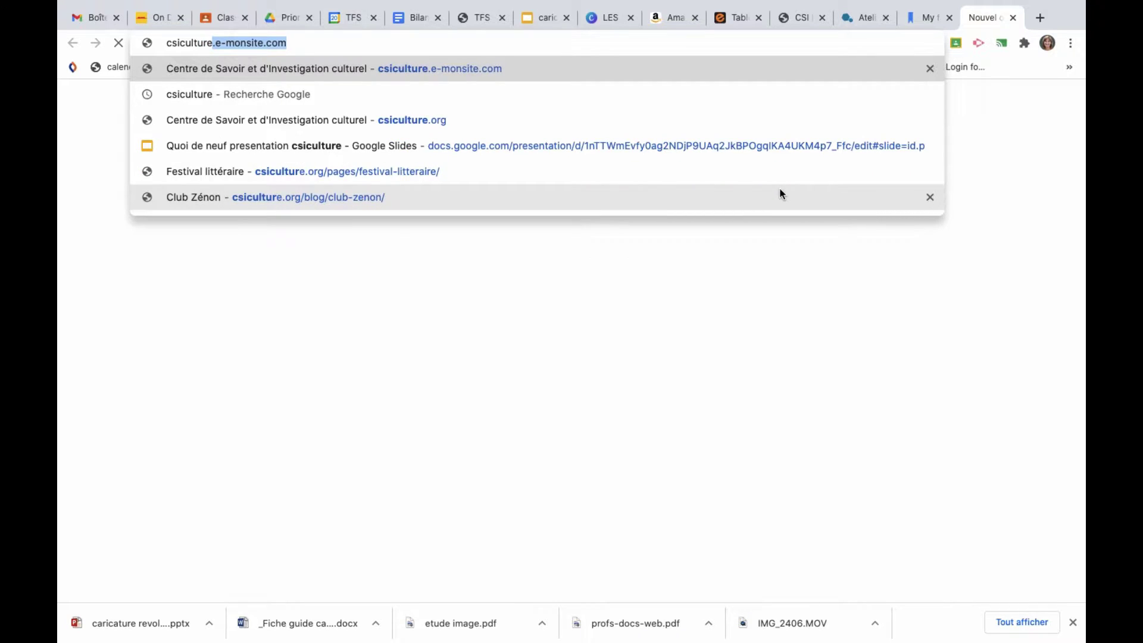
{"action": "key", "text": "Return"}
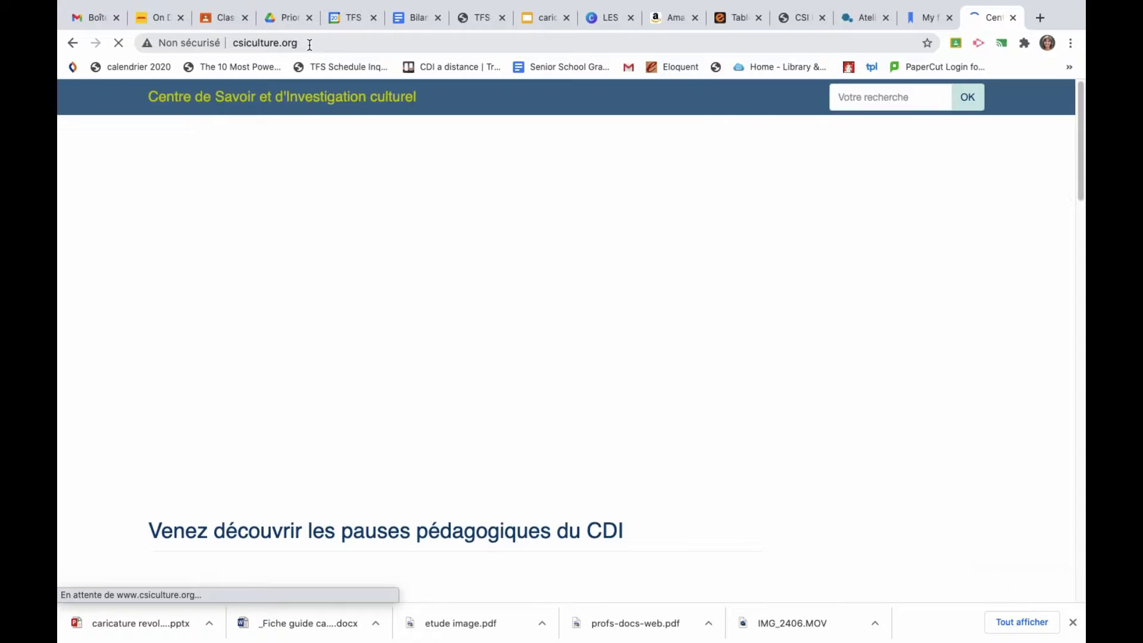
- Find the "Citer ses sources" article on the site's home page and open it
{"action": "scroll", "coordinate": [324, 358], "scroll_direction": "down", "scroll_amount": 5}
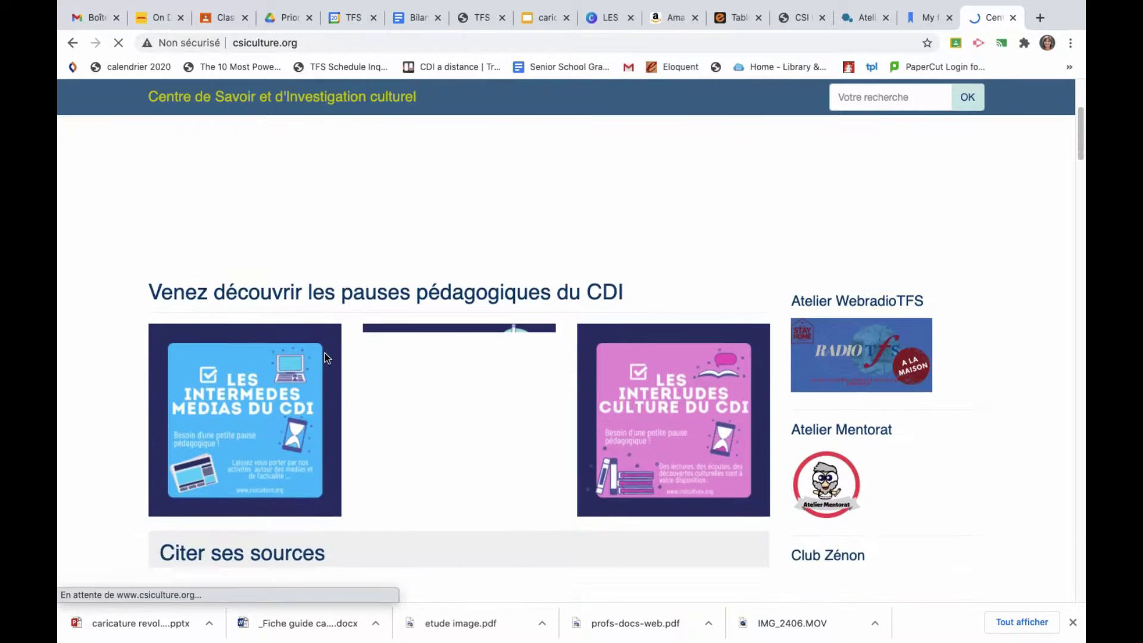
{"action": "scroll", "coordinate": [327, 359], "scroll_direction": "down", "scroll_amount": 1}
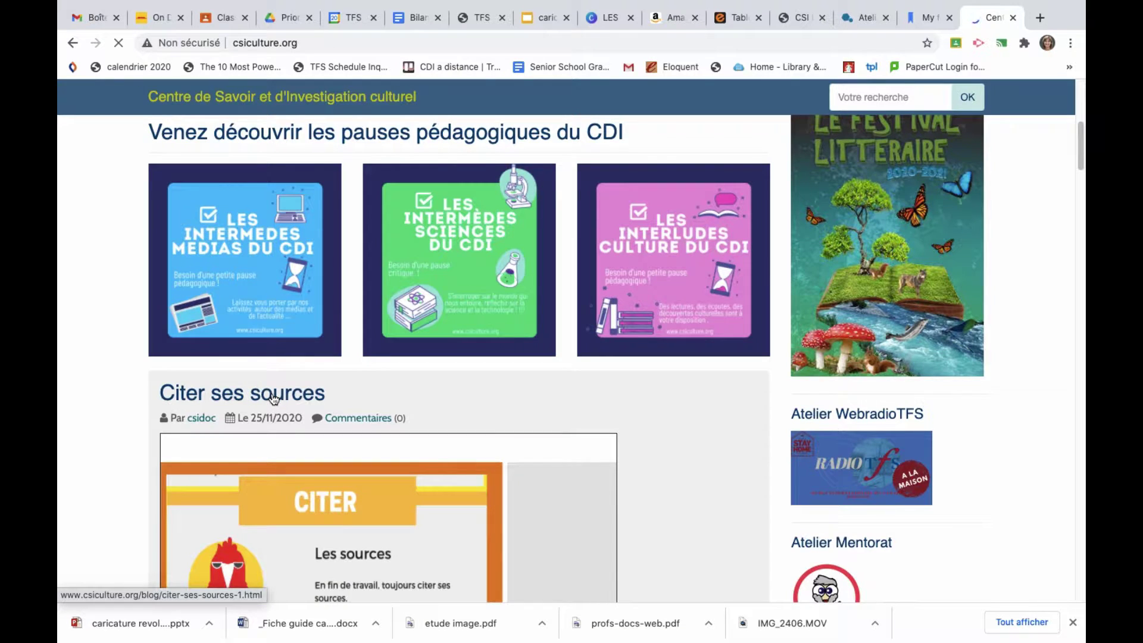
{"action": "left_click", "coordinate": [274, 397]}
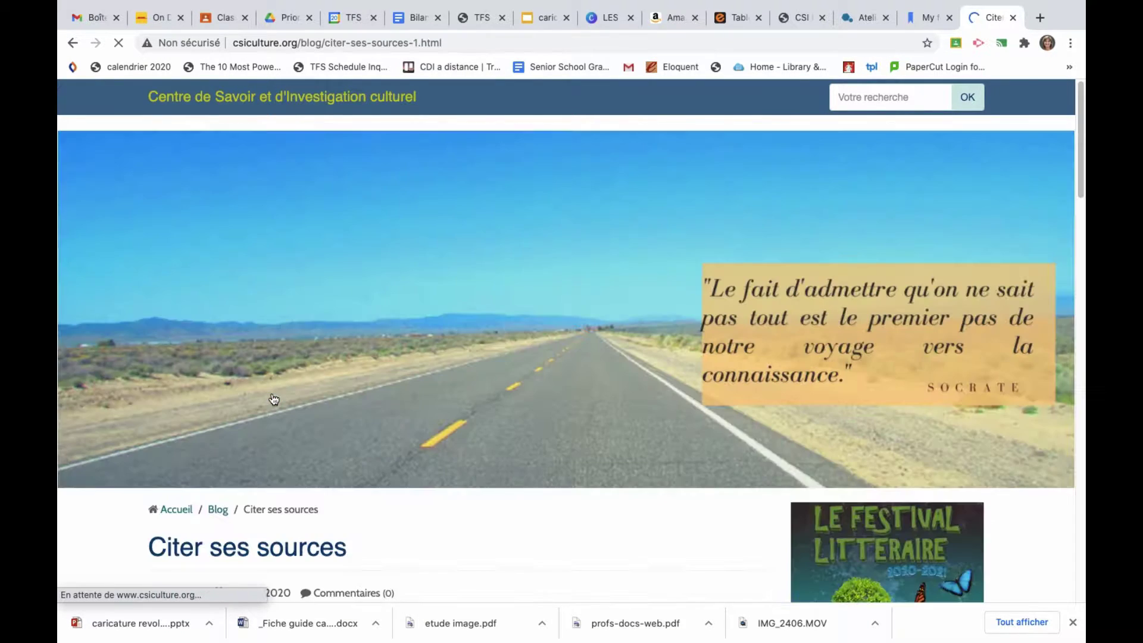
{"action": "scroll", "coordinate": [274, 398], "scroll_direction": "down", "scroll_amount": 4}
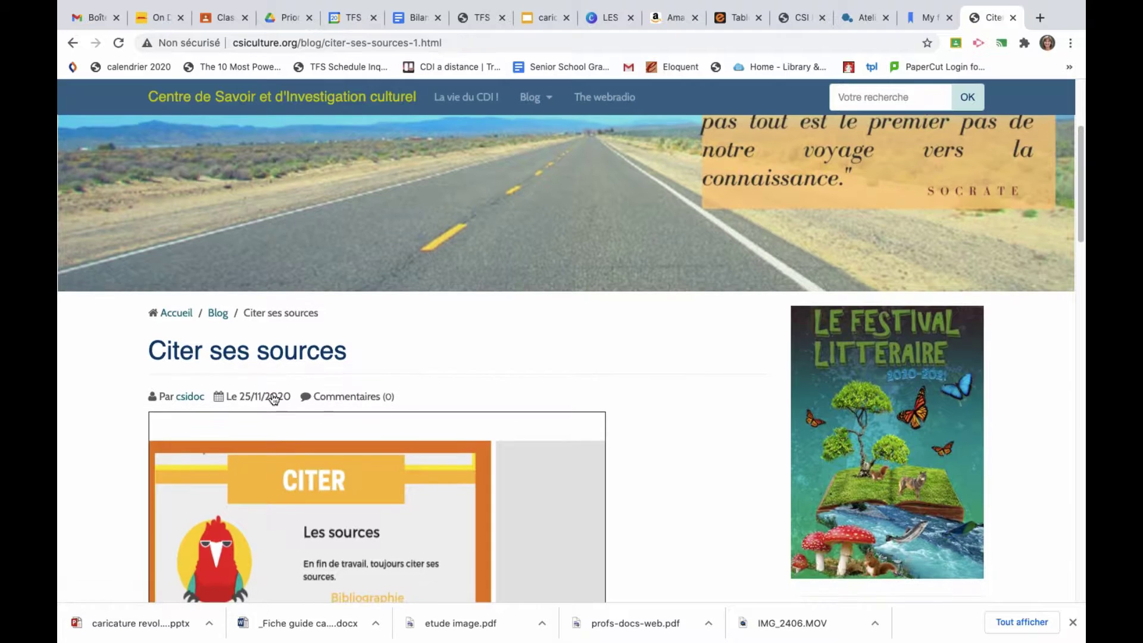
{"action": "scroll", "coordinate": [274, 398], "scroll_direction": "down", "scroll_amount": 2}
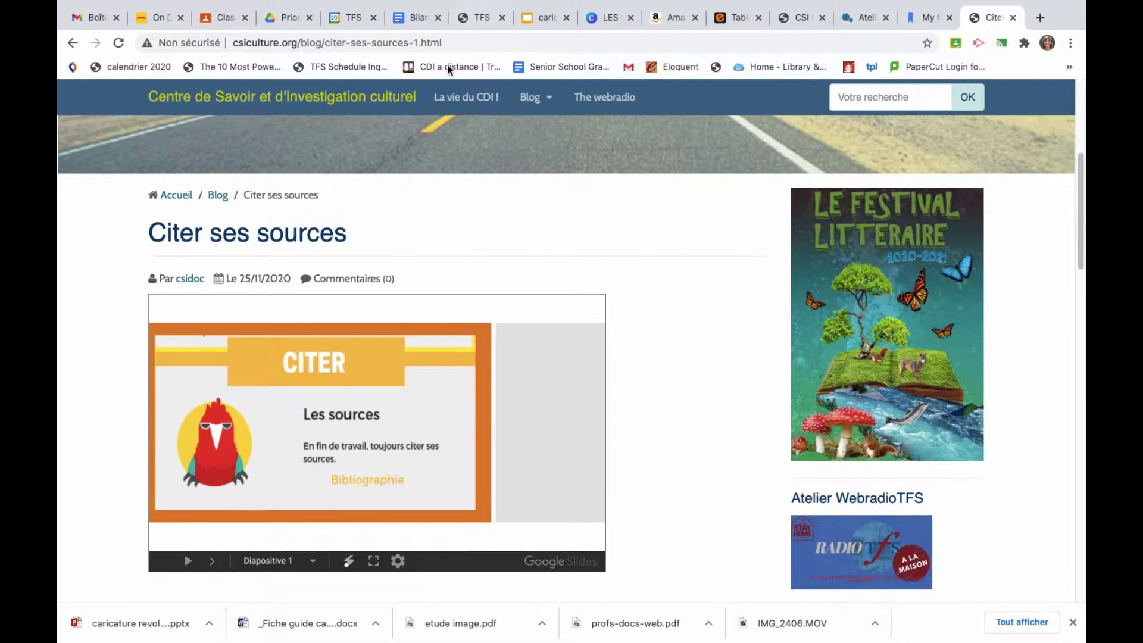
- Copy the article's web address and paste it as the source of a new website citation in the Premieres civilisations project
{"action": "left_click_drag", "start_coordinate": [460, 40], "coordinate": [220, 37]}
{"action": "key", "text": "ctrl+c"}
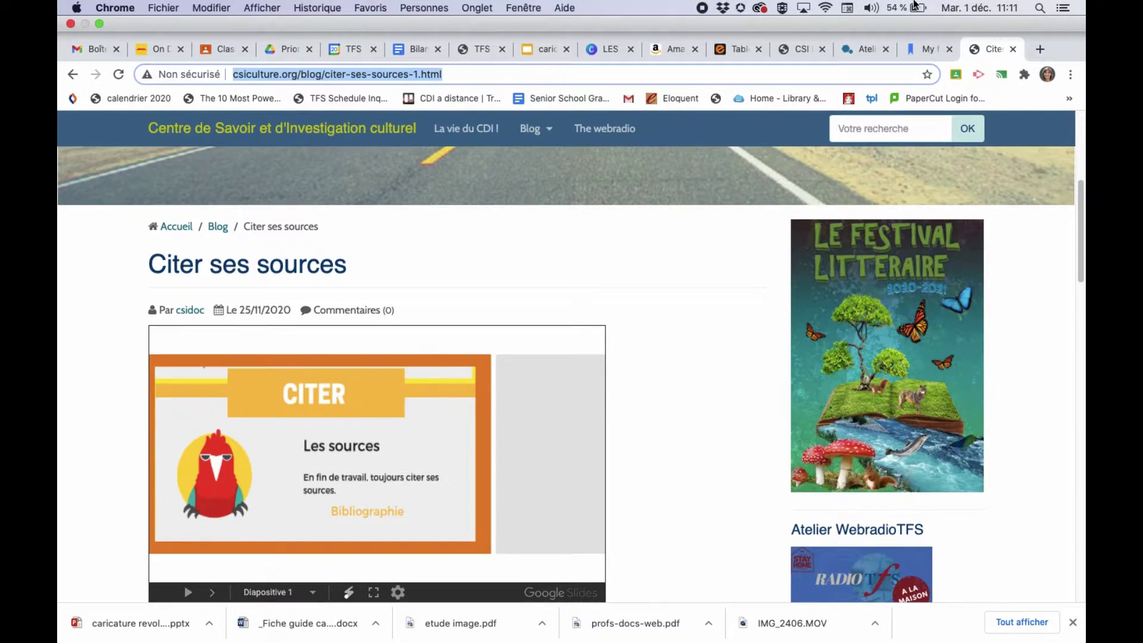
{"action": "left_click", "coordinate": [921, 52]}
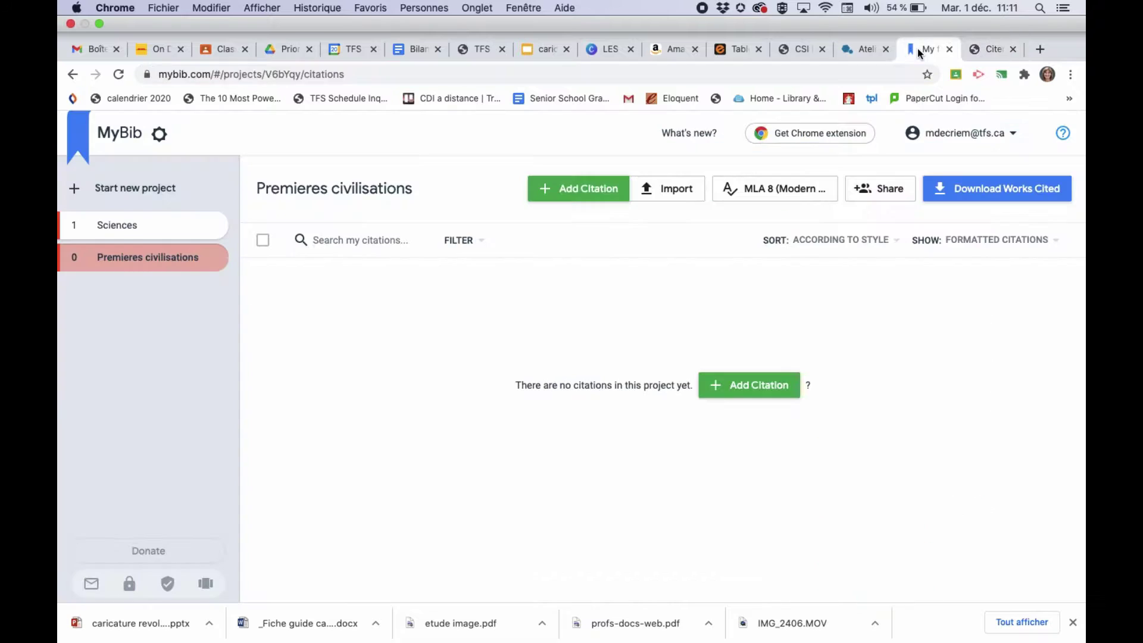
{"action": "left_click", "coordinate": [773, 365]}
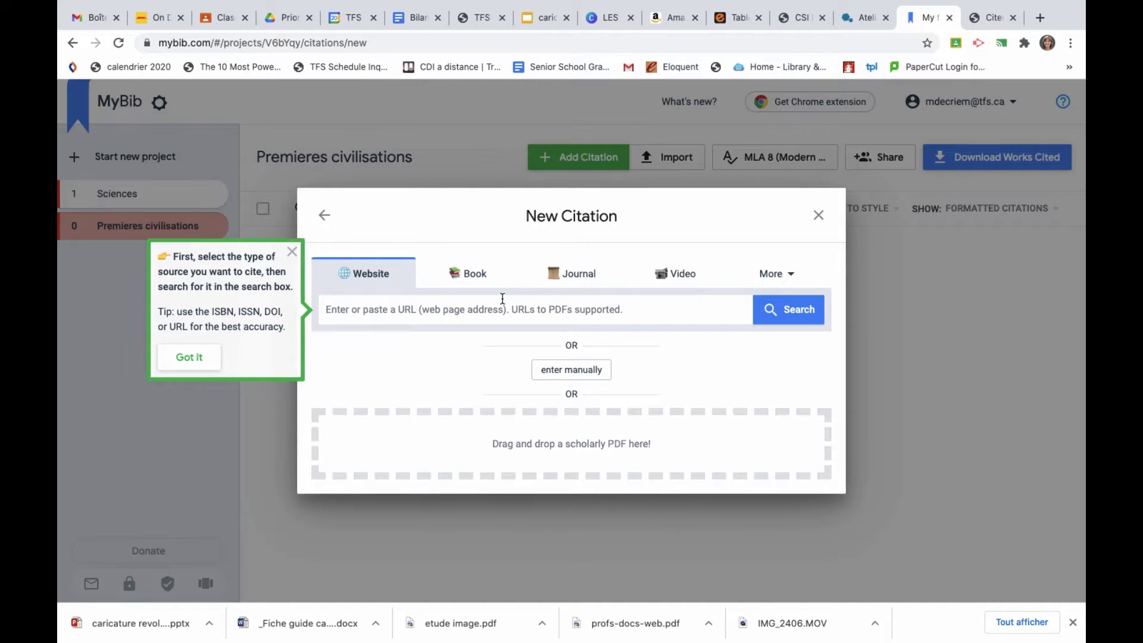
{"action": "left_click", "coordinate": [348, 310]}
{"action": "key", "text": "ctrl+v"}
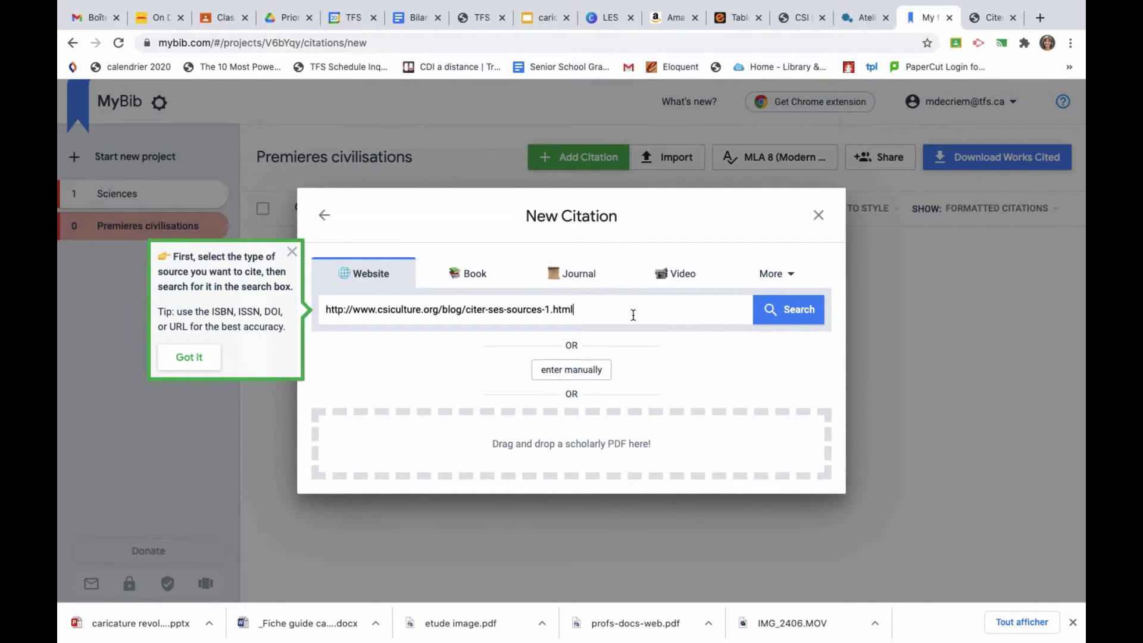
{"action": "left_click", "coordinate": [466, 277]}
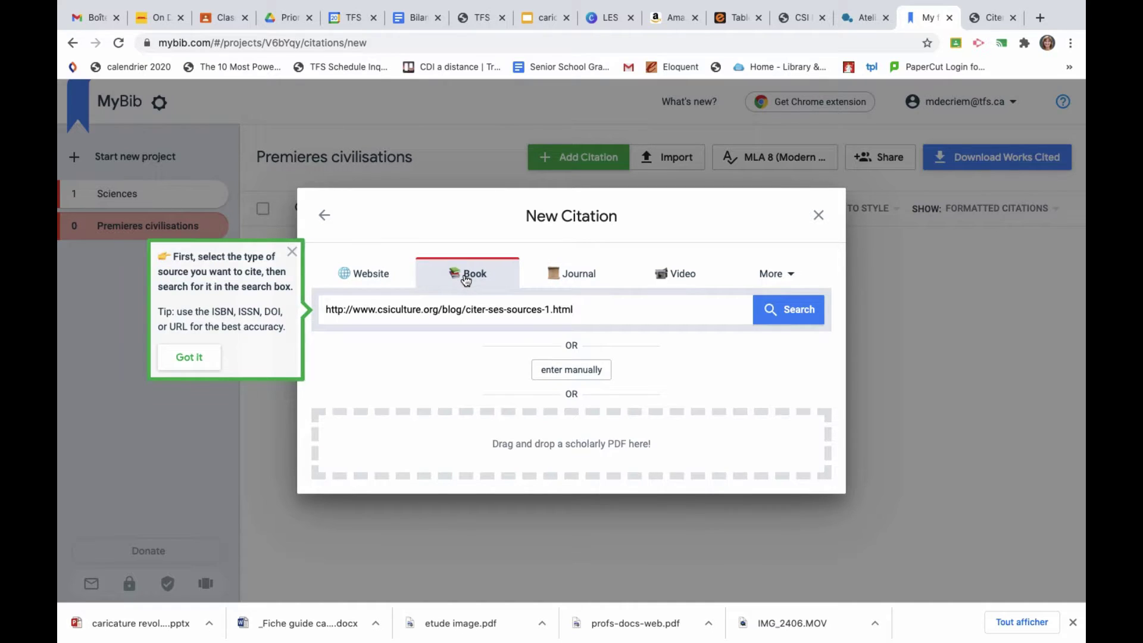
{"action": "left_click", "coordinate": [574, 273]}
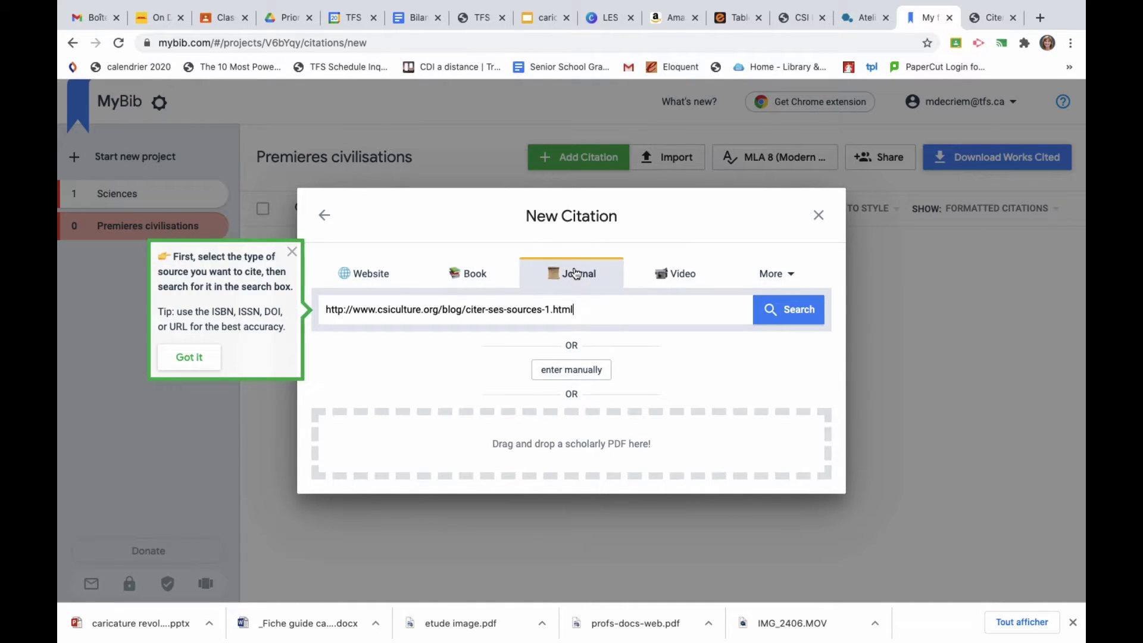
{"action": "left_click", "coordinate": [382, 271]}
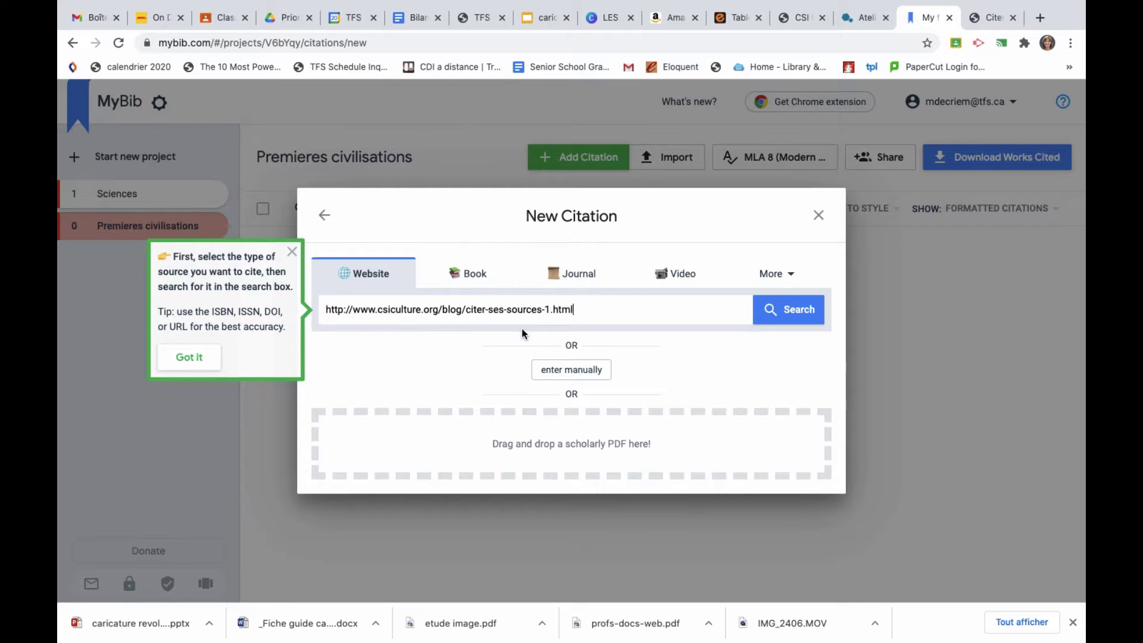
- Search for the pasted address, check the credibility note and choose the "Citer ses sources" result
{"action": "left_click", "coordinate": [799, 312]}
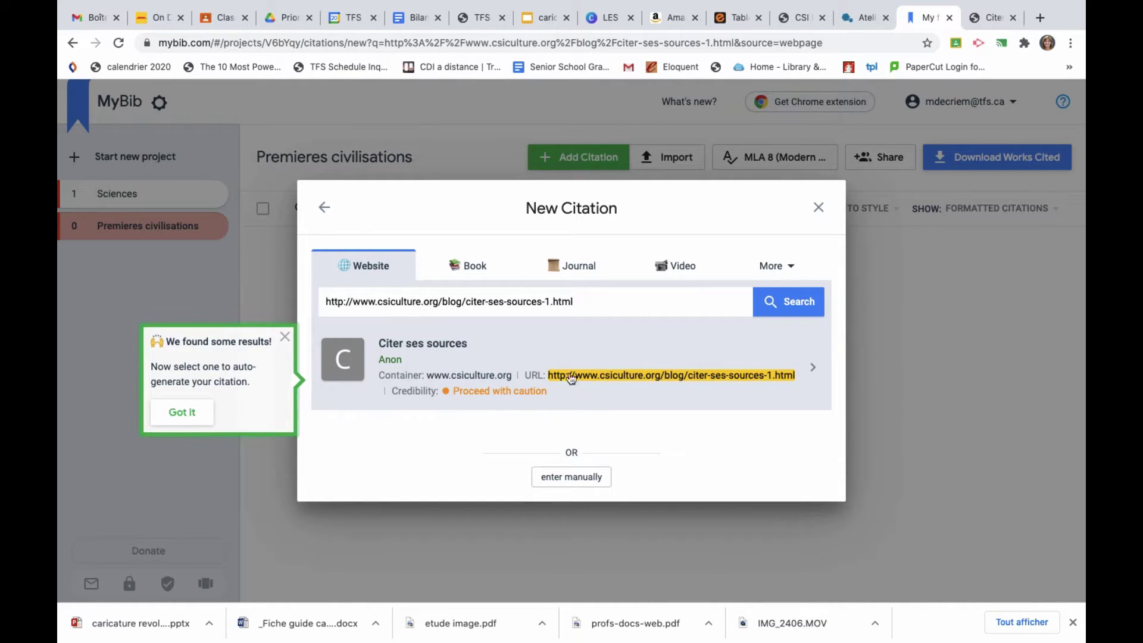
{"action": "mouse_move", "coordinate": [482, 399]}
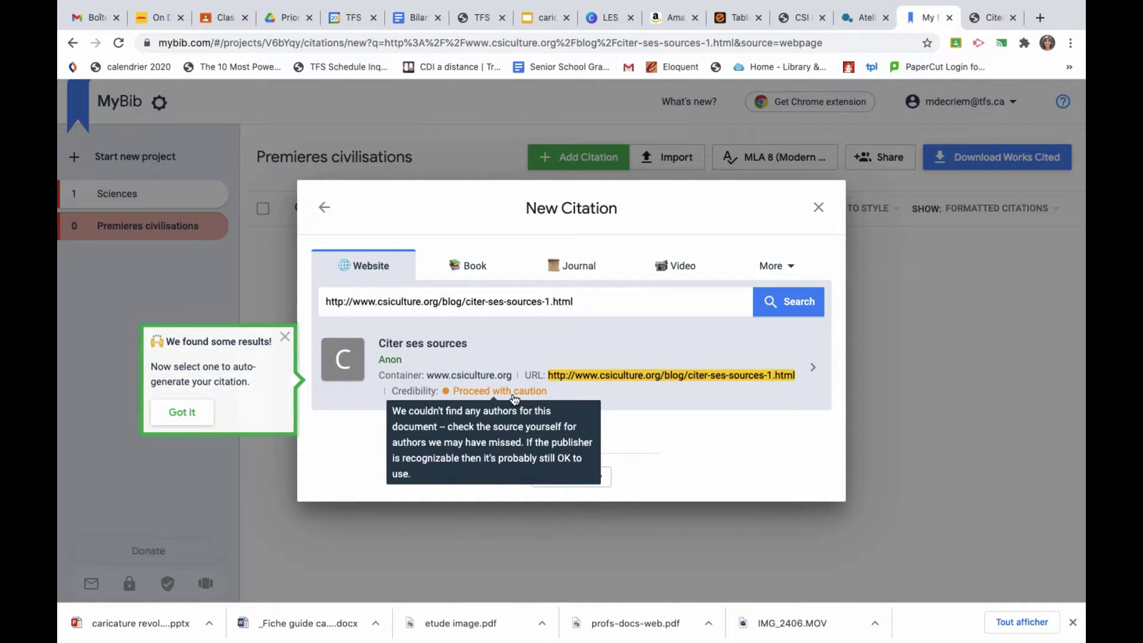
{"action": "left_click", "coordinate": [814, 372]}
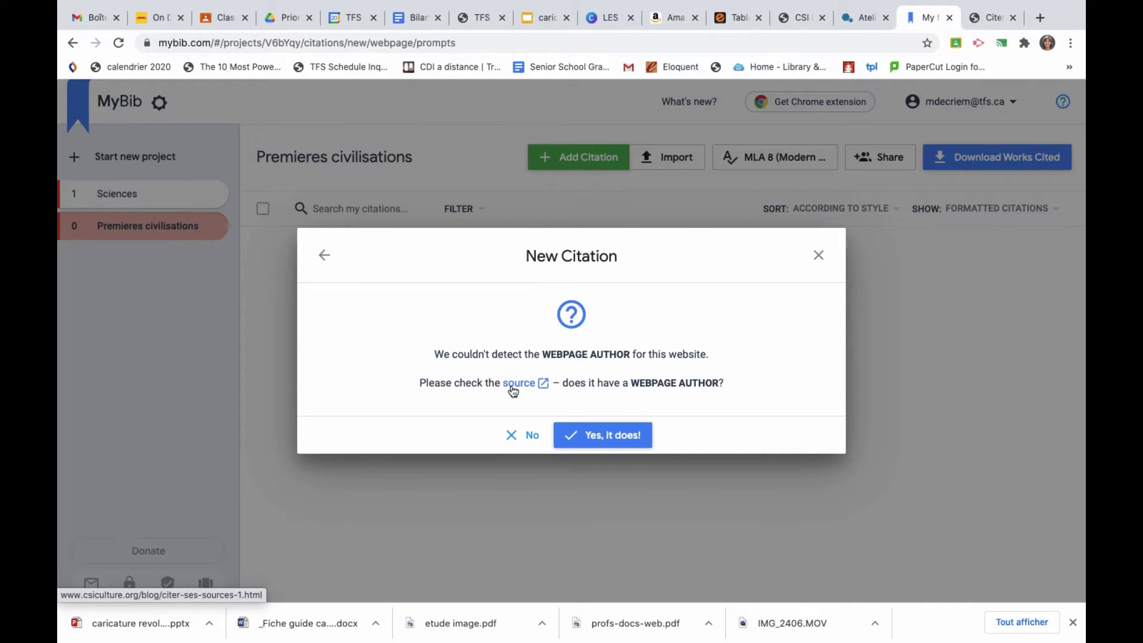
- Confirm that the webpage has an author, enter the author's first and last name, and continue
{"action": "left_click", "coordinate": [588, 434]}
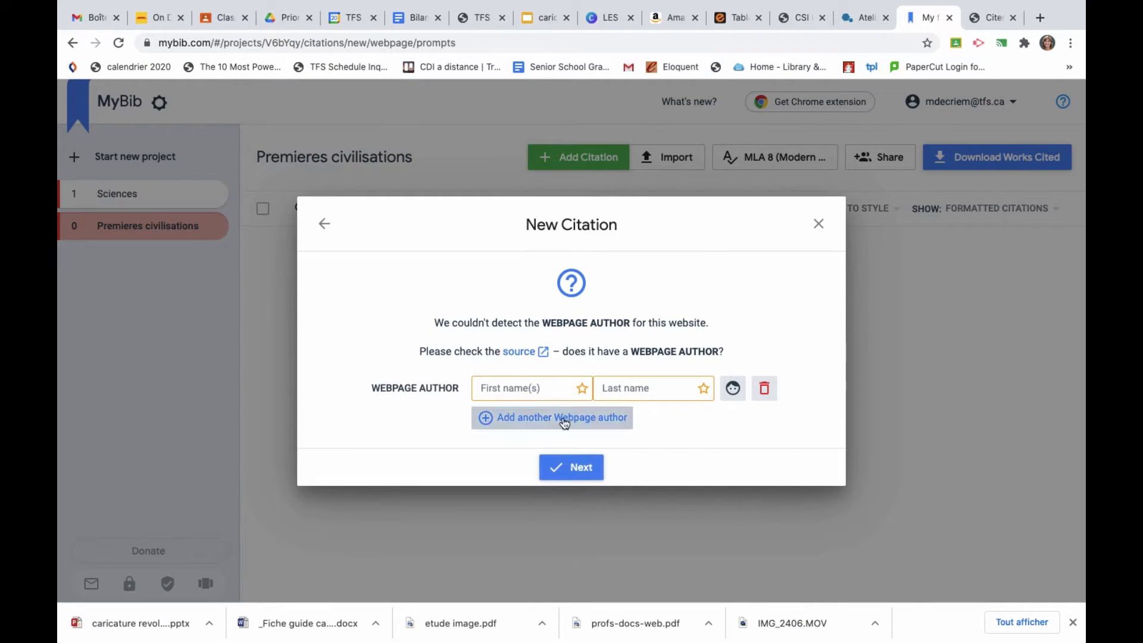
{"action": "left_click", "coordinate": [547, 388]}
{"action": "type", "text": "MArjorie"}
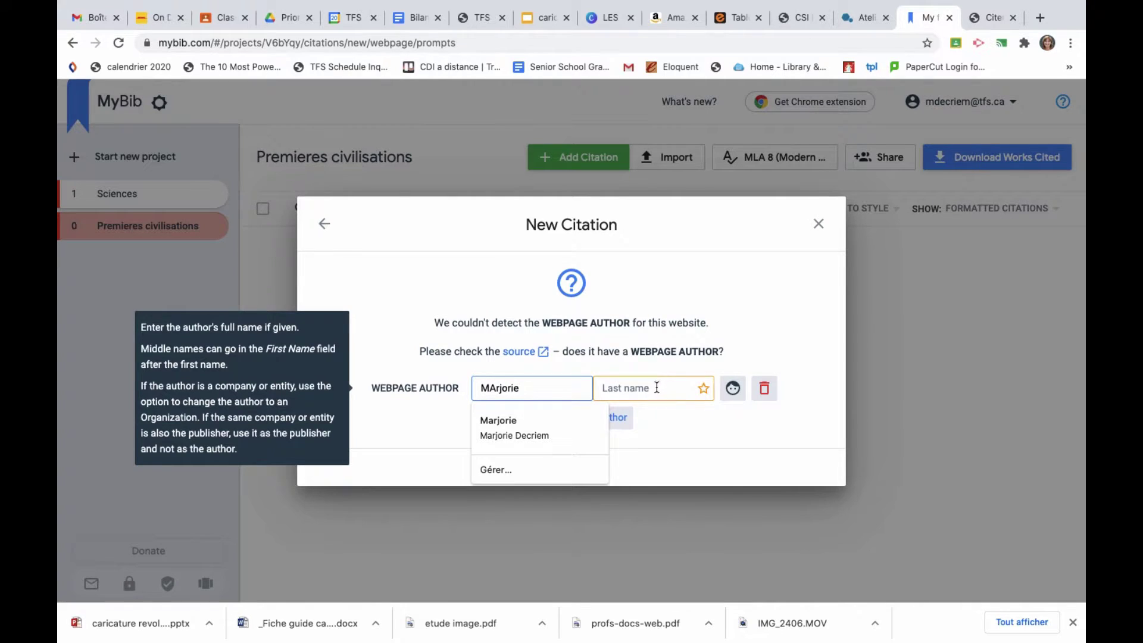
{"action": "left_click", "coordinate": [655, 387]}
{"action": "type", "text": "D"}
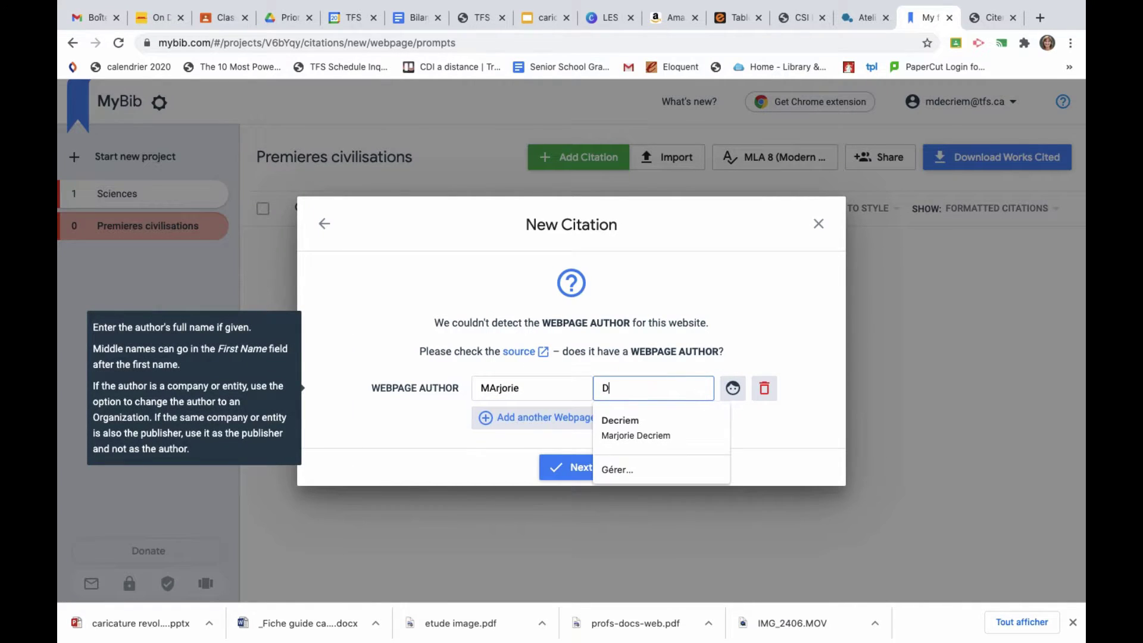
{"action": "type", "text": "ecriem"}
{"action": "left_click", "coordinate": [497, 388]}
{"action": "left_click", "coordinate": [735, 421]}
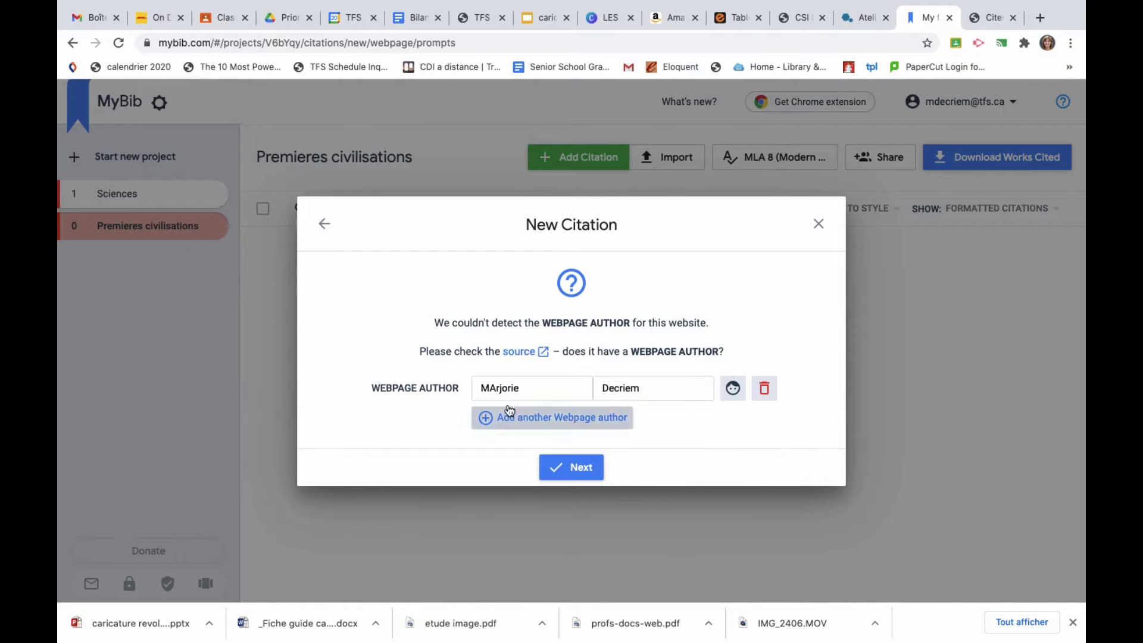
{"action": "left_click", "coordinate": [574, 467]}
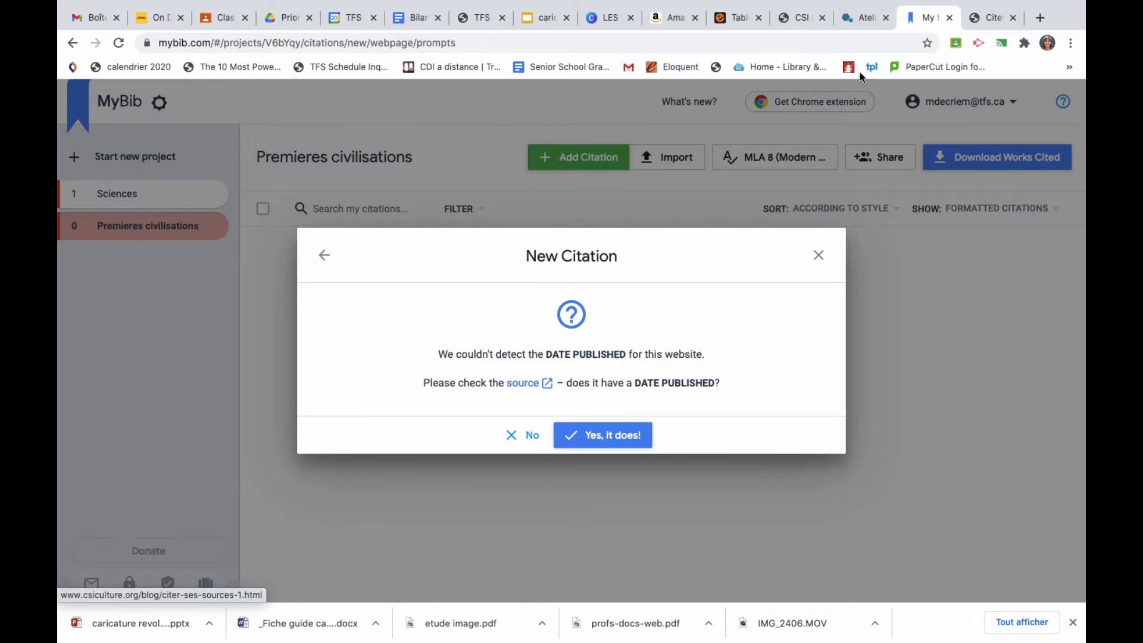
- Look up the publication date of the "Citer ses sources" article on its web page
{"action": "left_click", "coordinate": [993, 21]}
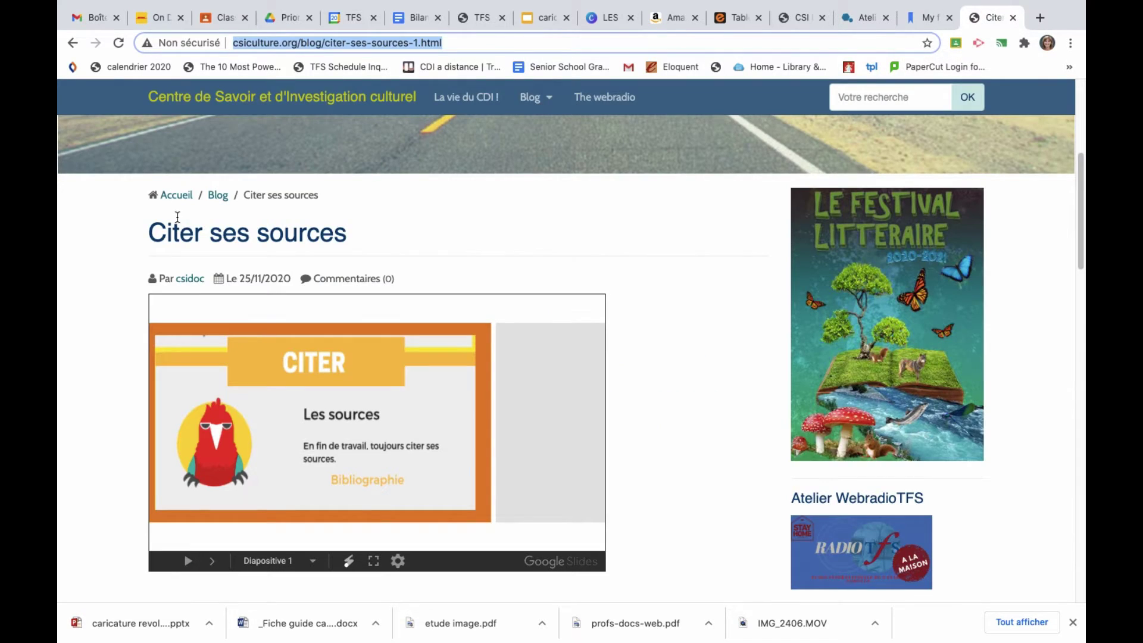
{"action": "left_click", "coordinate": [289, 278]}
{"action": "left_click_drag", "start_coordinate": [289, 278], "coordinate": [238, 278]}
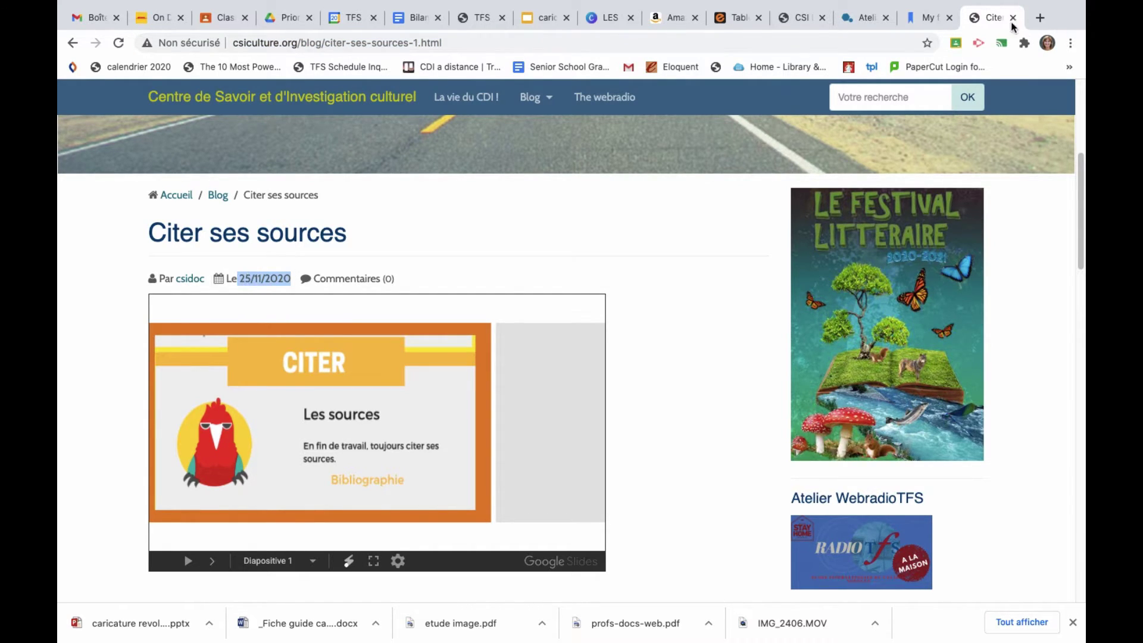
- Return to MyBib, confirm that the website has a publication date, enter 2020-11-25 as the date published and continue
{"action": "left_click", "coordinate": [943, 17]}
{"action": "left_click", "coordinate": [592, 439]}
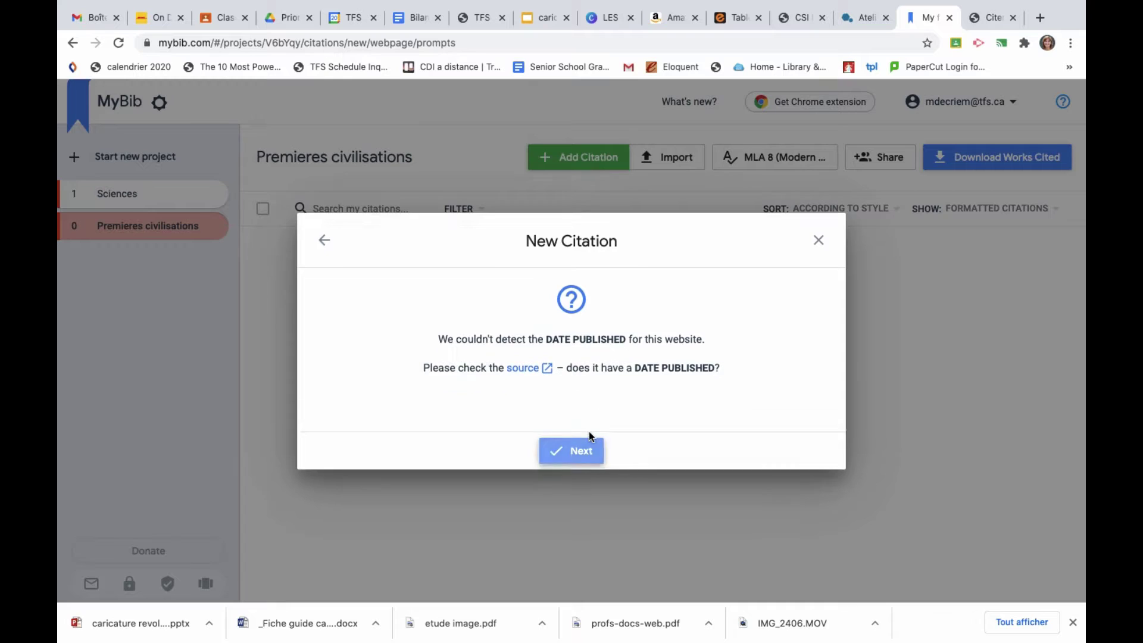
{"action": "left_click", "coordinate": [512, 403]}
{"action": "type", "text": "2020"}
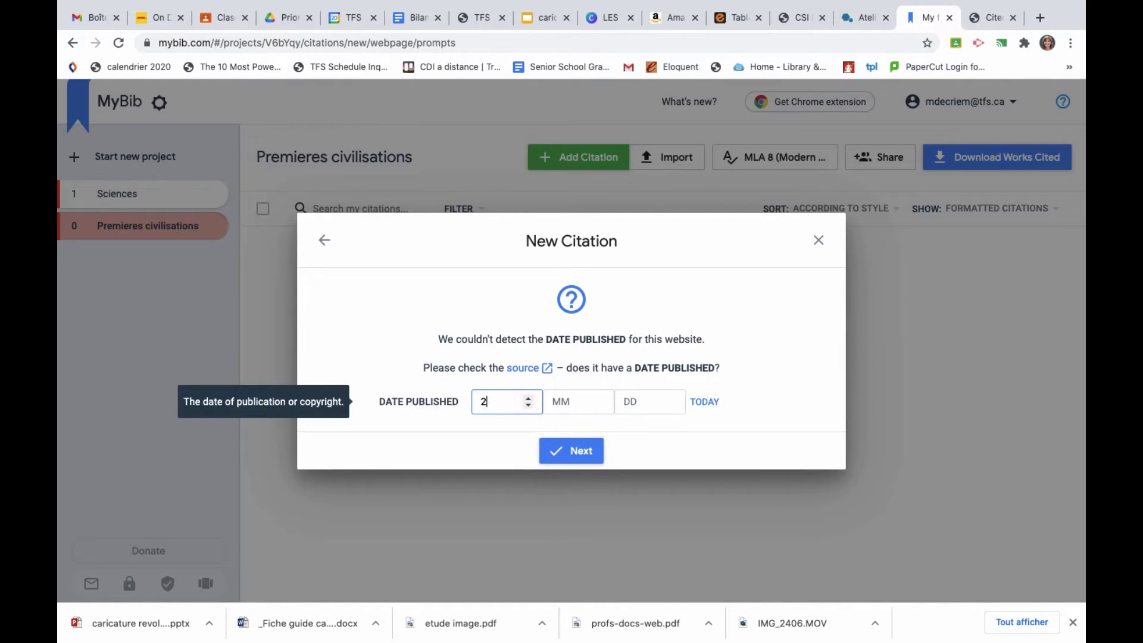
{"action": "left_click", "coordinate": [567, 401]}
{"action": "type", "text": "11"}
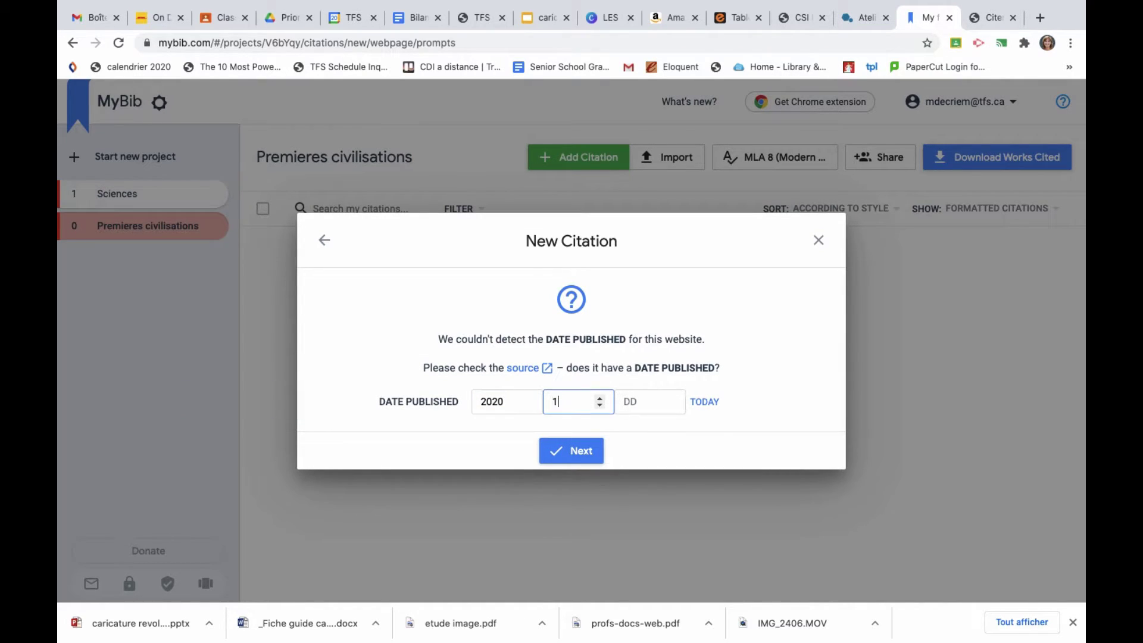
{"action": "left_click", "coordinate": [633, 403]}
{"action": "type", "text": "25"}
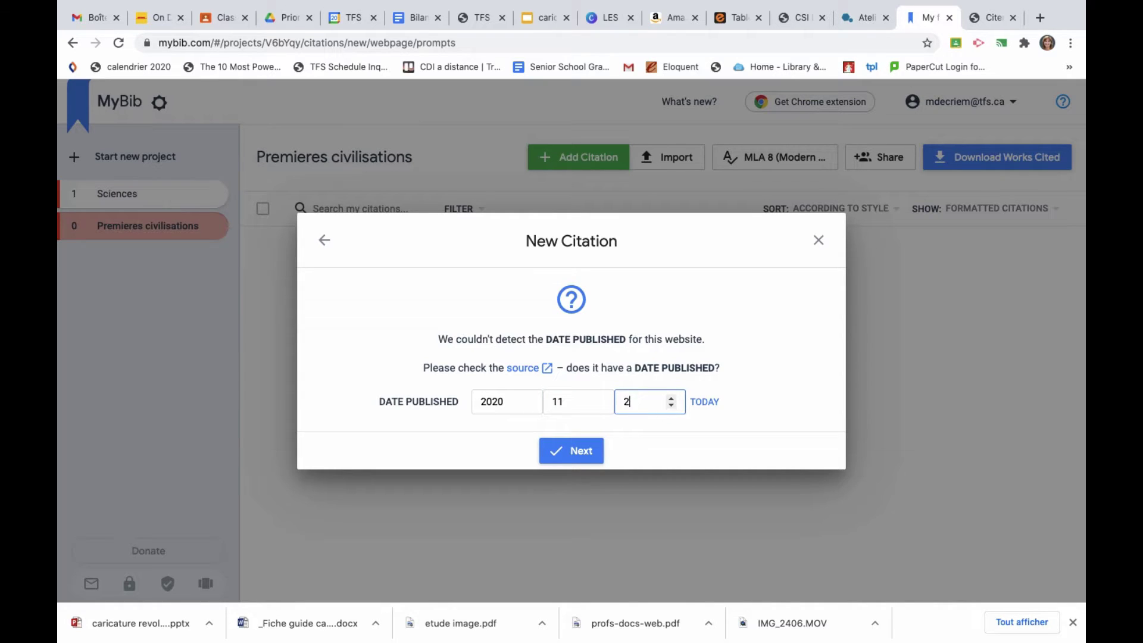
{"action": "left_click", "coordinate": [568, 452]}
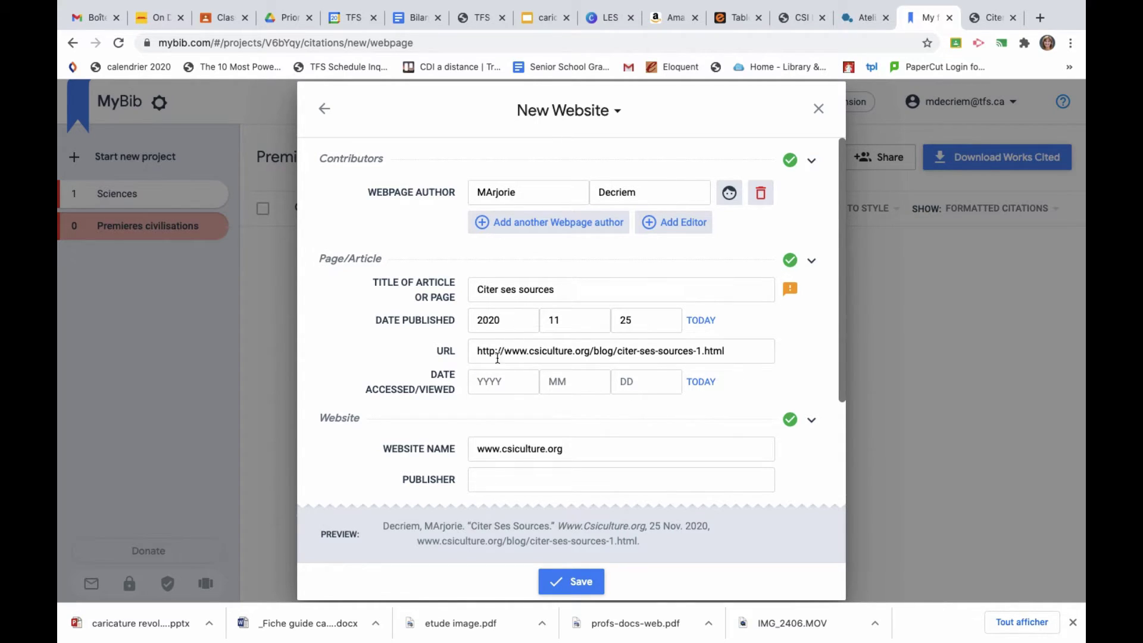
- Set the date accessed to today, 2020-12-1, check the remaining fields and save the "Citer ses sources" citation
{"action": "left_click", "coordinate": [480, 382]}
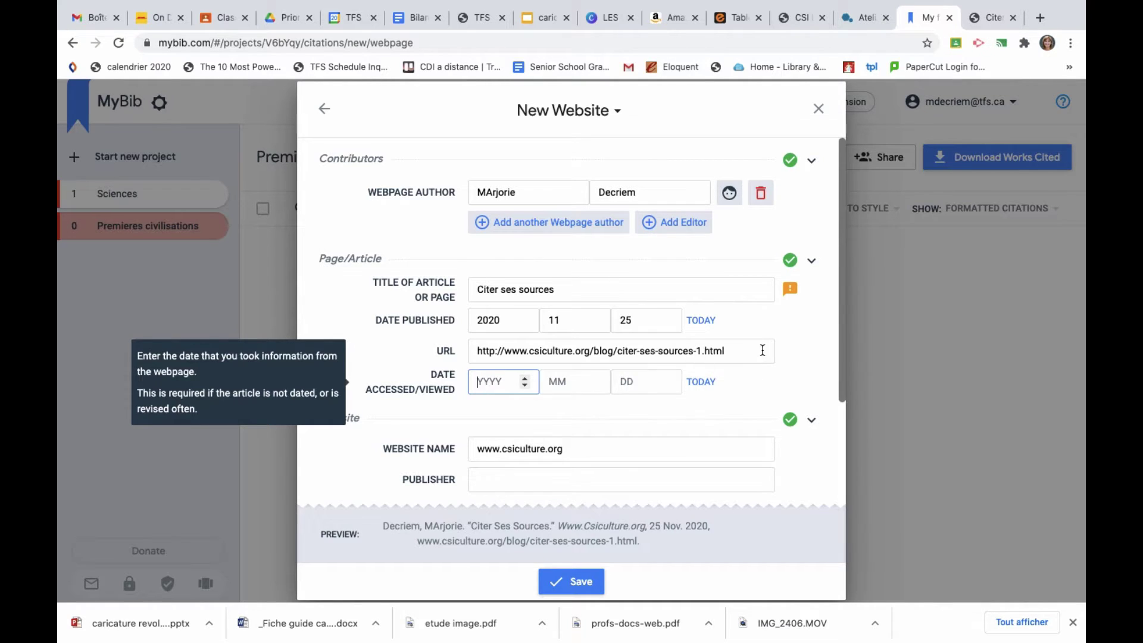
{"action": "left_click", "coordinate": [702, 383]}
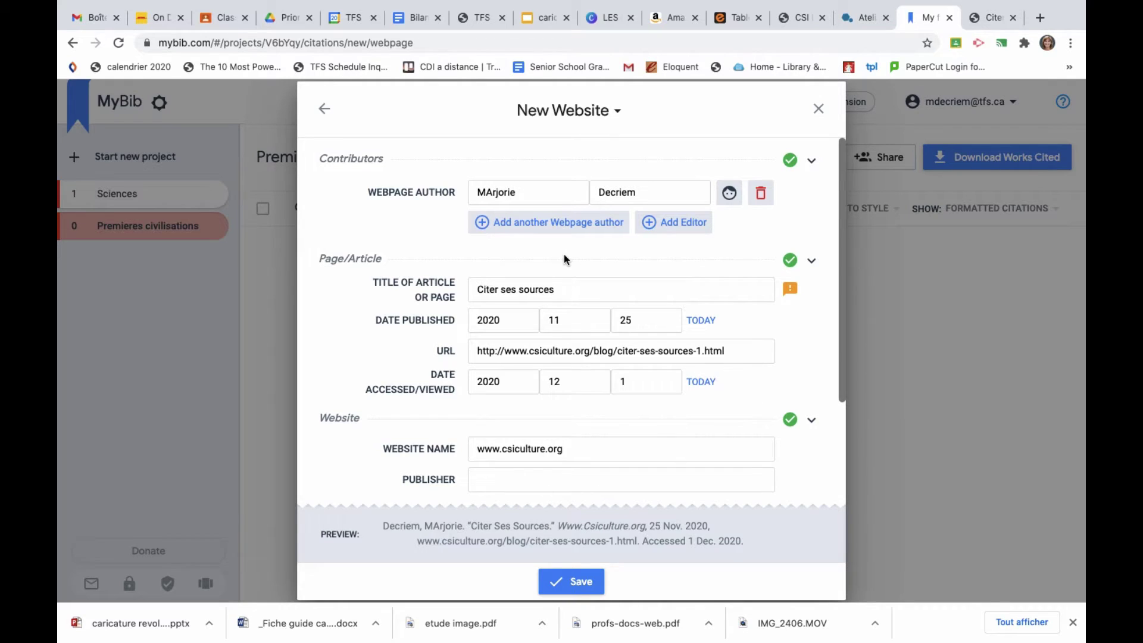
{"action": "scroll", "coordinate": [563, 255], "scroll_direction": "down", "scroll_amount": 2}
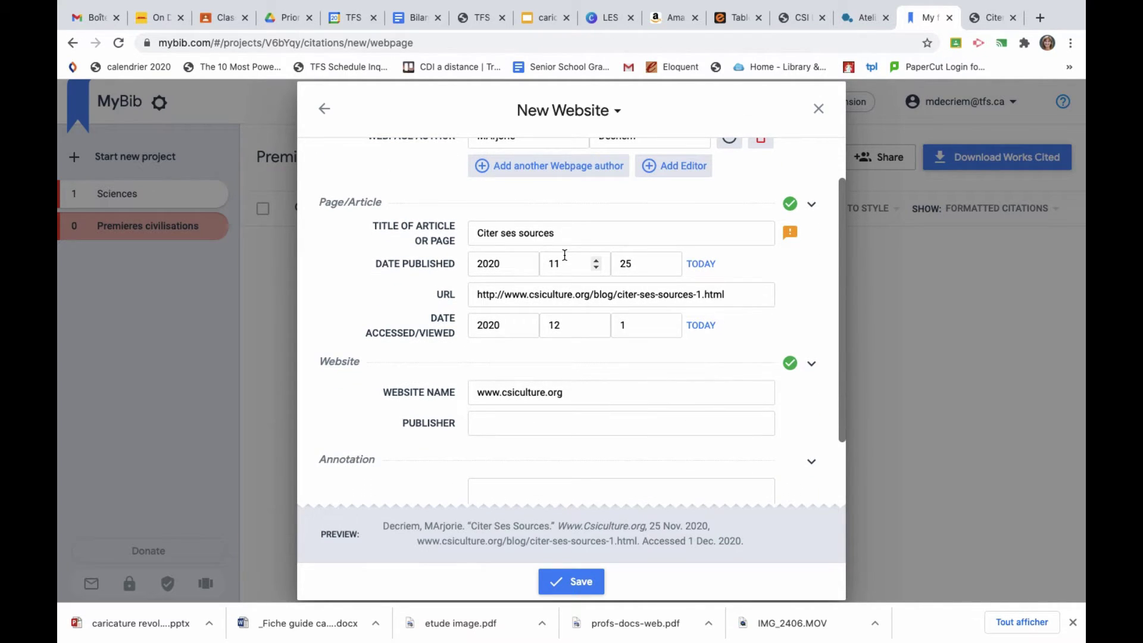
{"action": "scroll", "coordinate": [565, 255], "scroll_direction": "down", "scroll_amount": 2}
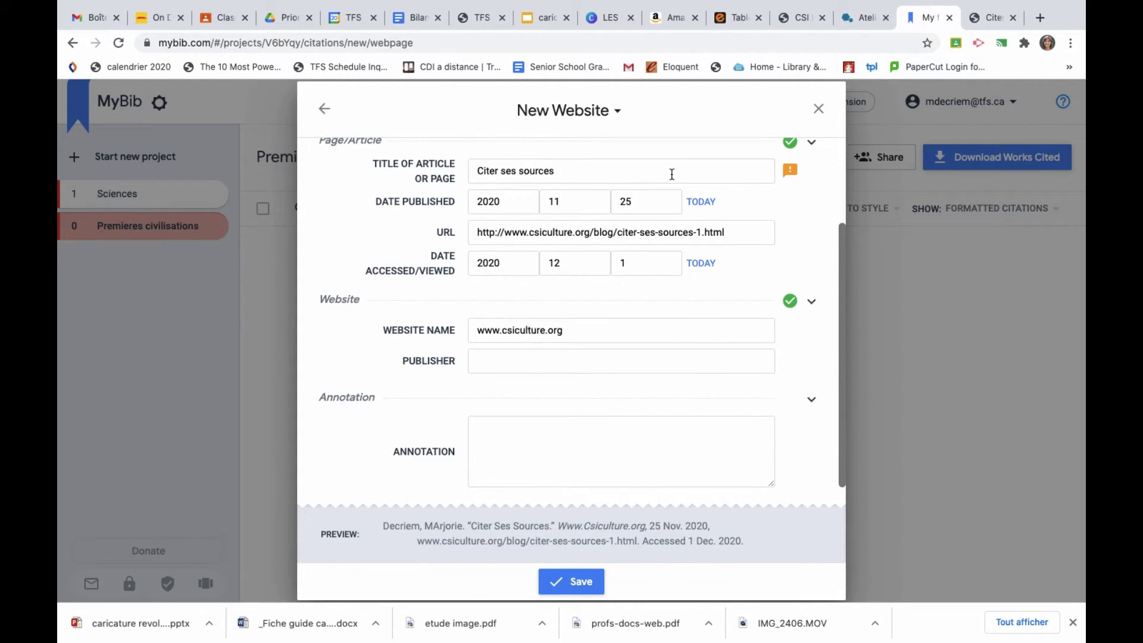
{"action": "mouse_move", "coordinate": [789, 173]}
{"action": "scroll", "coordinate": [557, 350], "scroll_direction": "down", "scroll_amount": 1}
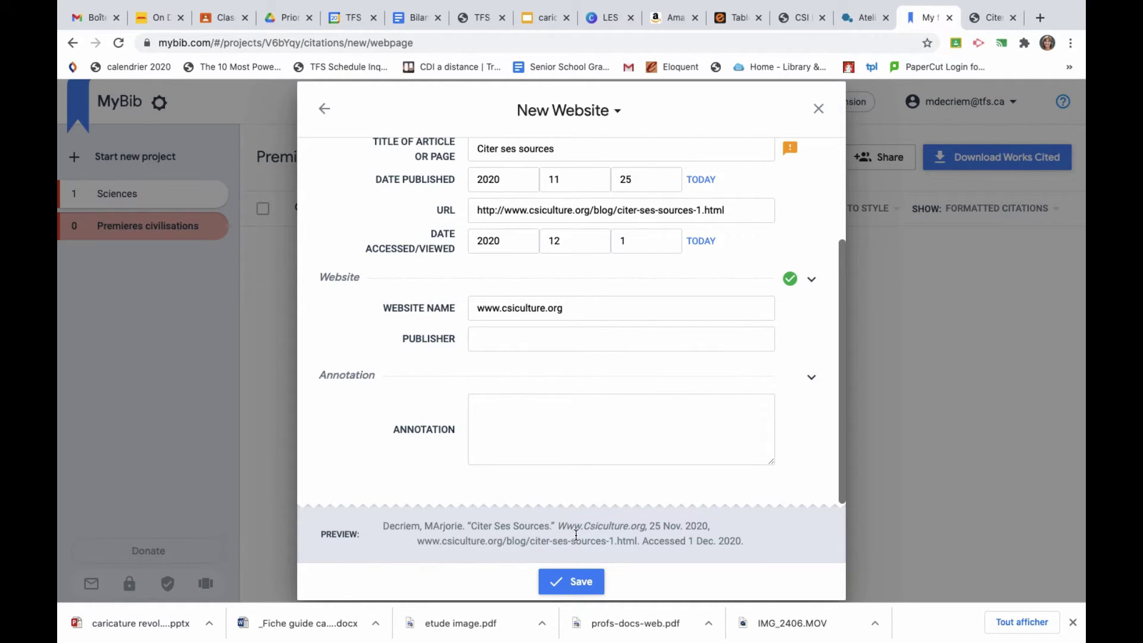
{"action": "left_click", "coordinate": [579, 584]}
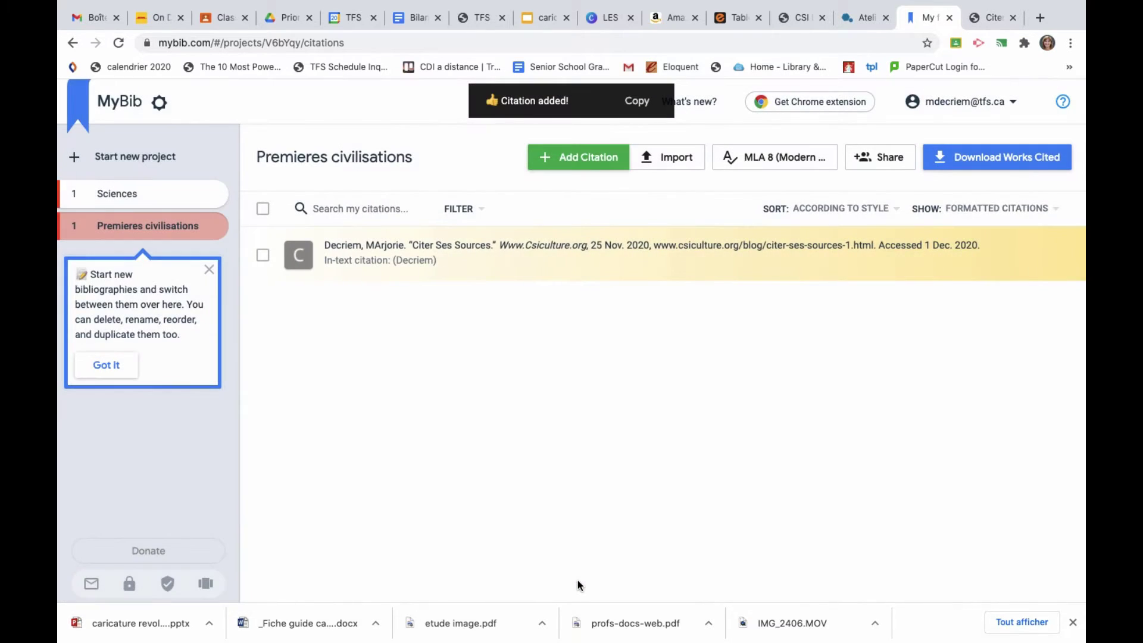
- Look over the citation in the Premieres civilisations project, view the download options for its works cited list and close them
{"action": "mouse_move", "coordinate": [165, 228]}
{"action": "mouse_move", "coordinate": [416, 255]}
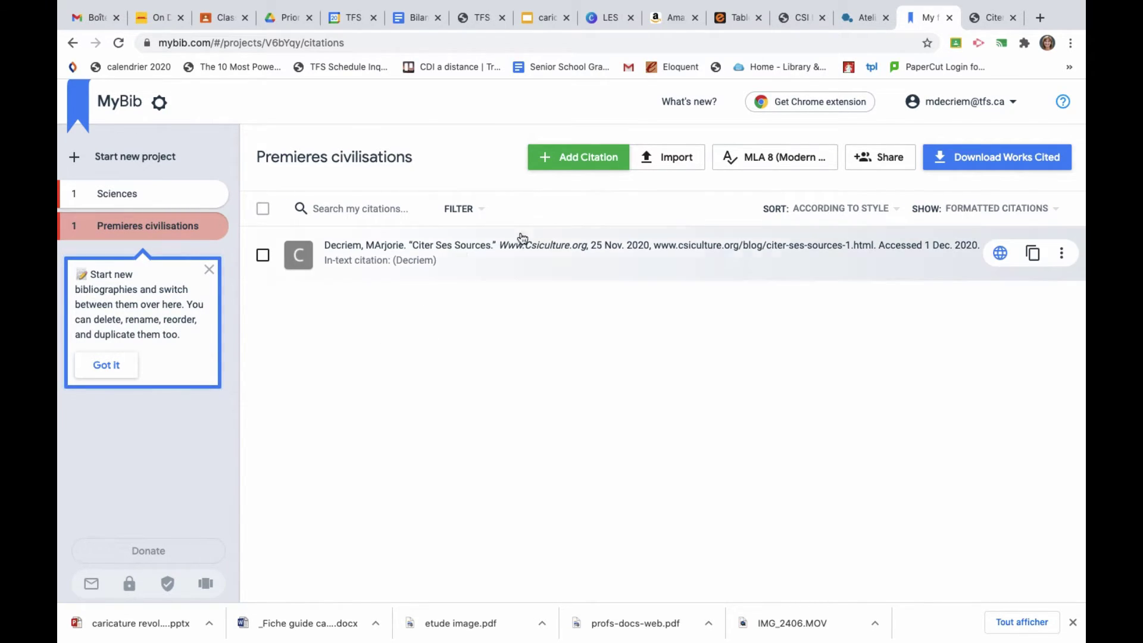
{"action": "left_click", "coordinate": [968, 160]}
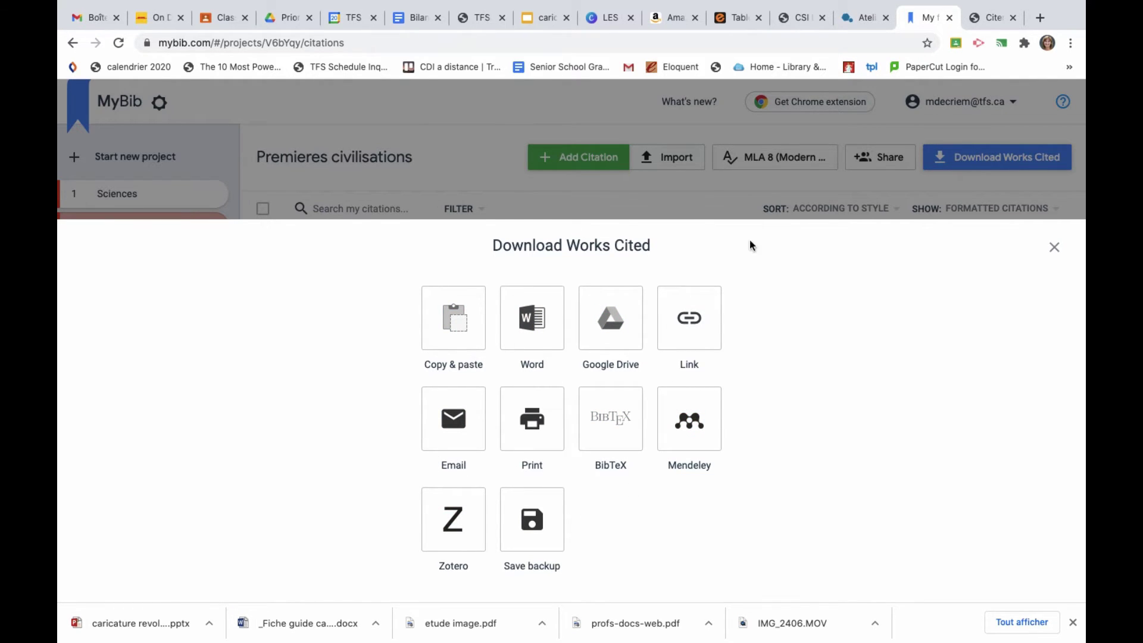
{"action": "left_click", "coordinate": [724, 200]}
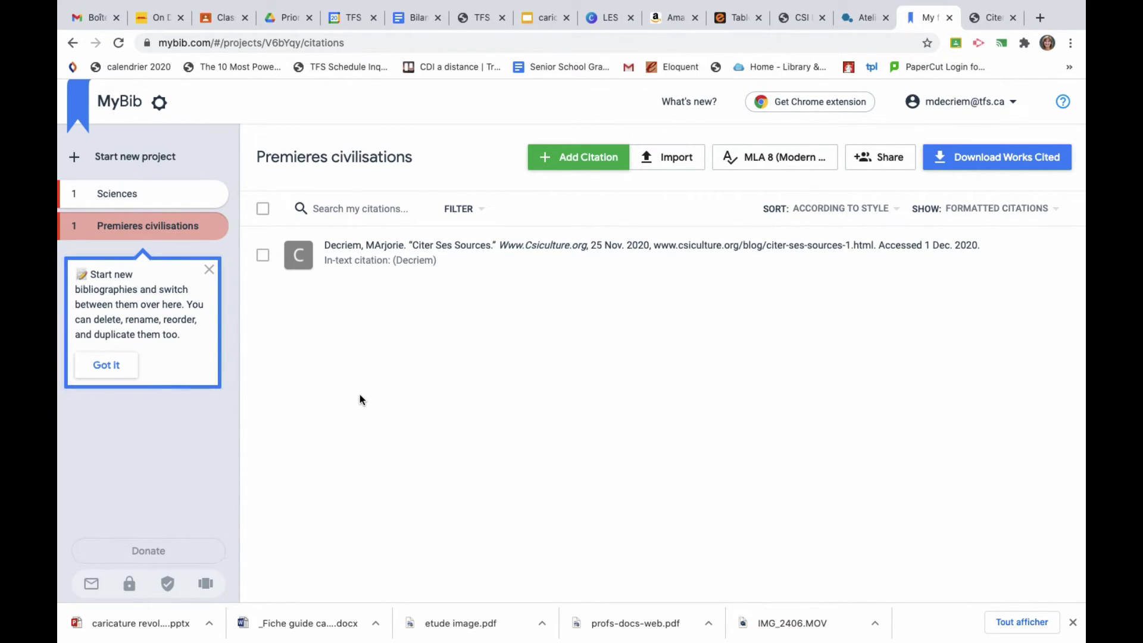
{"action": "mouse_move", "coordinate": [726, 3]}
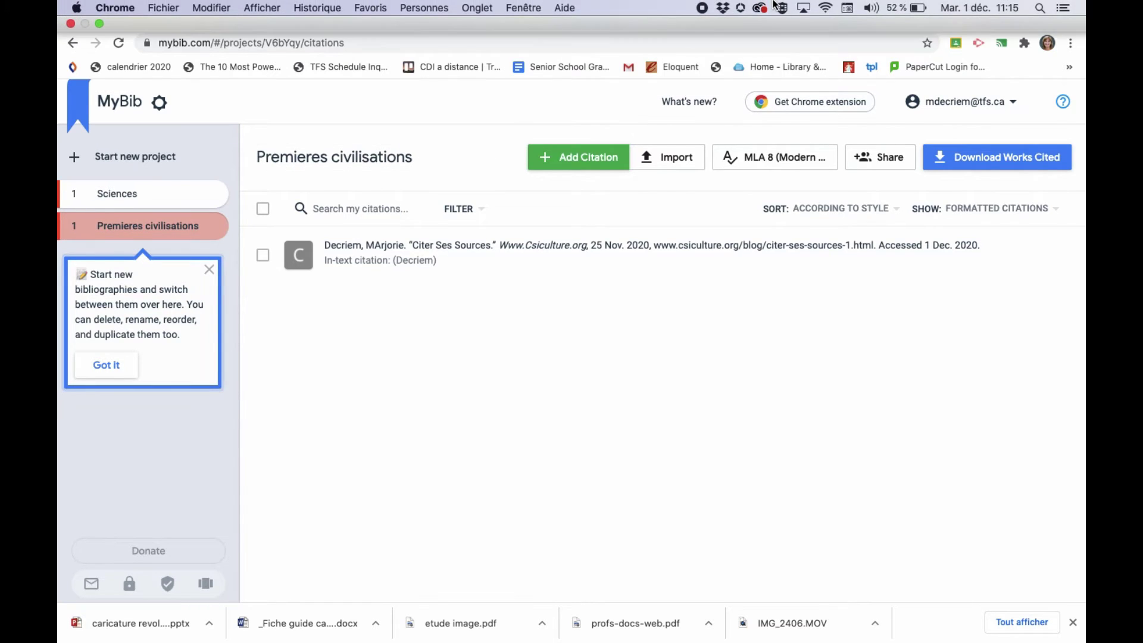